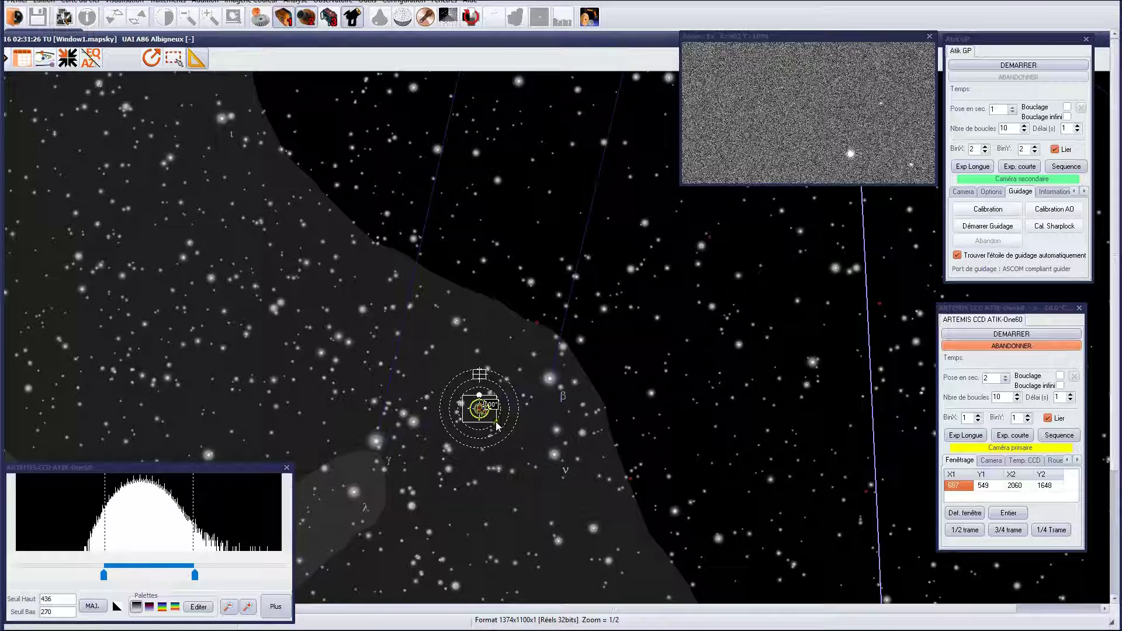
Slew the telescope to the magnitude 5.9 star GSC2642-2931 and take a 2 s image with the primary camera
mouse_move(559, 432)
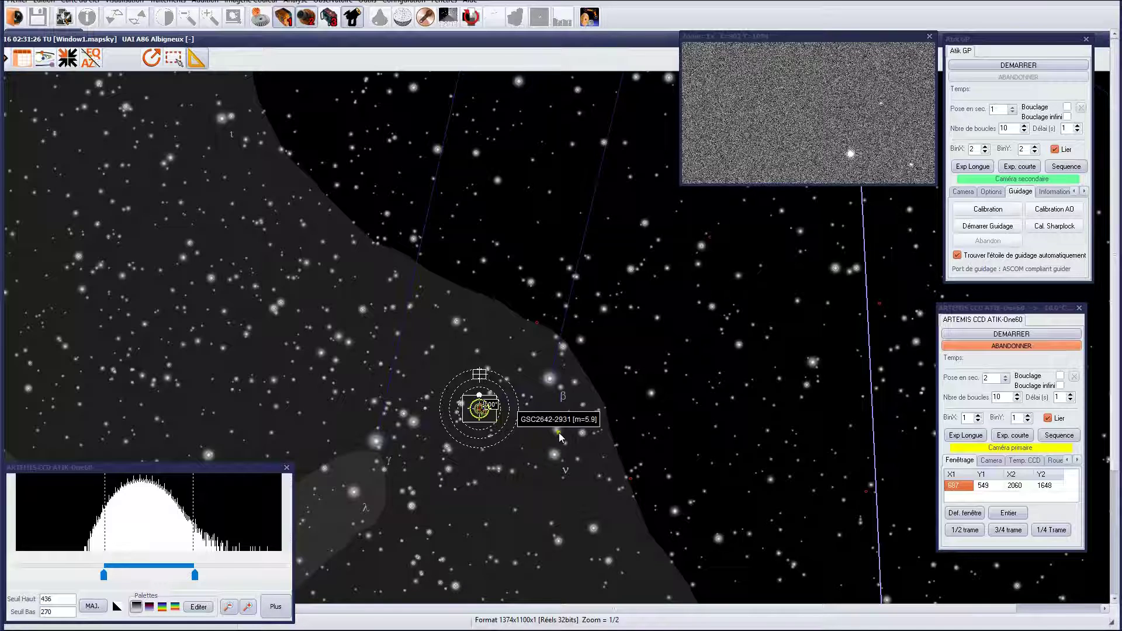
right_click(556, 429)
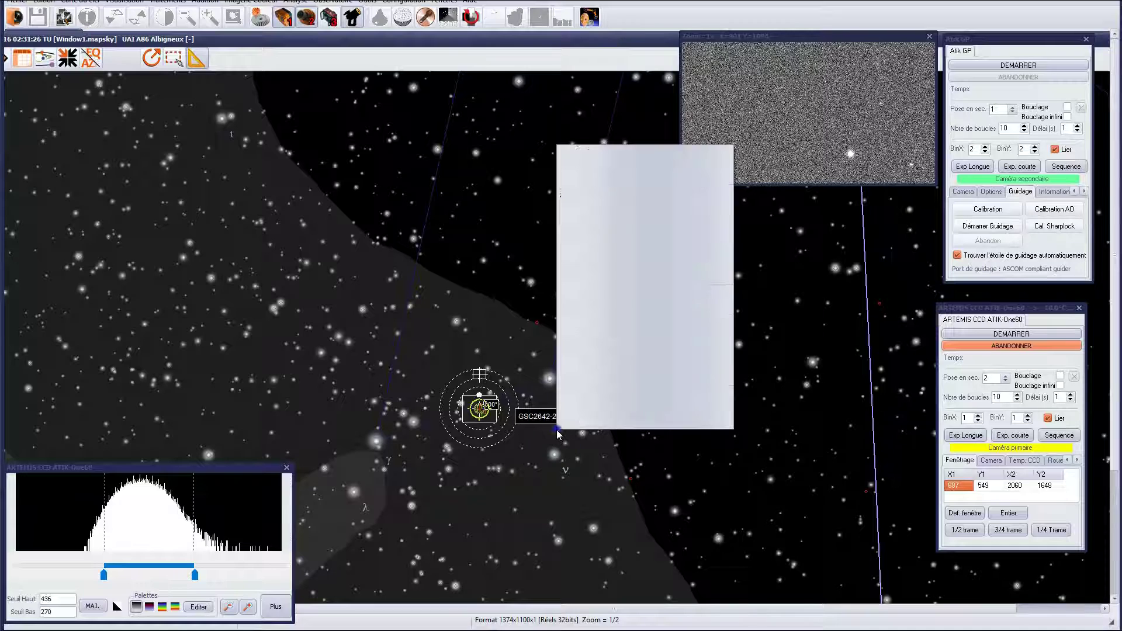
click(583, 197)
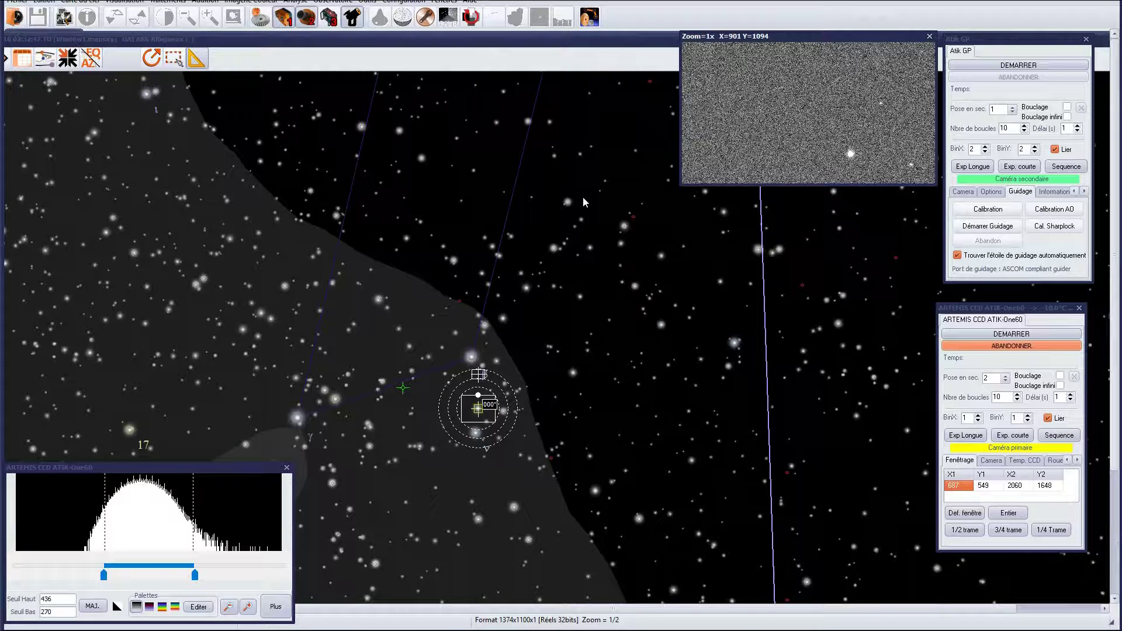
click(993, 333)
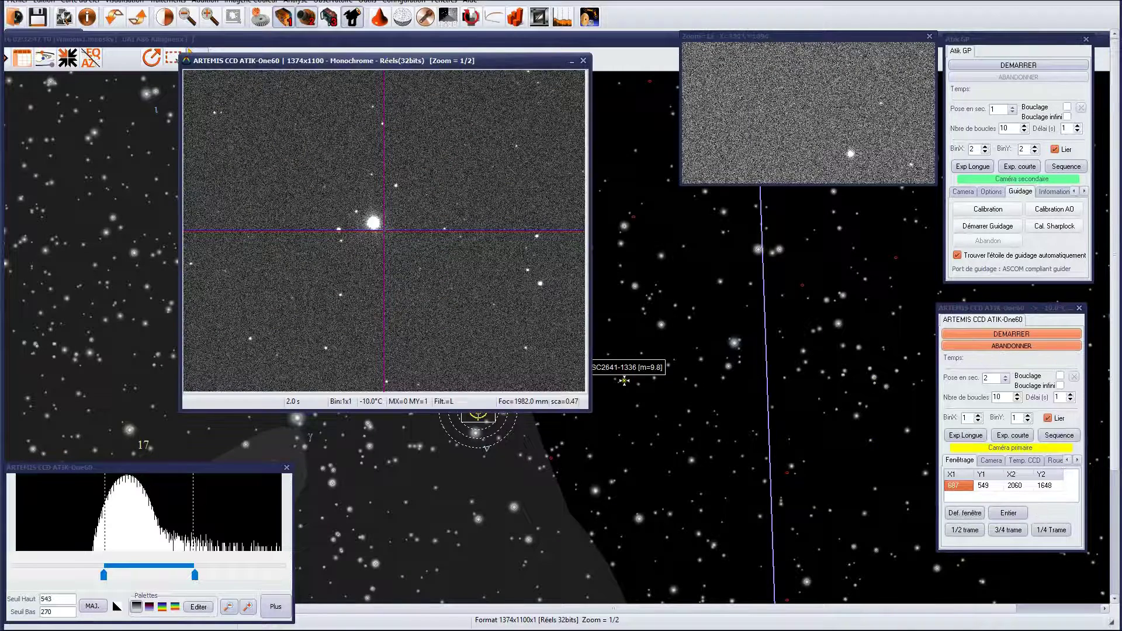
drag(342, 60, 250, 67)
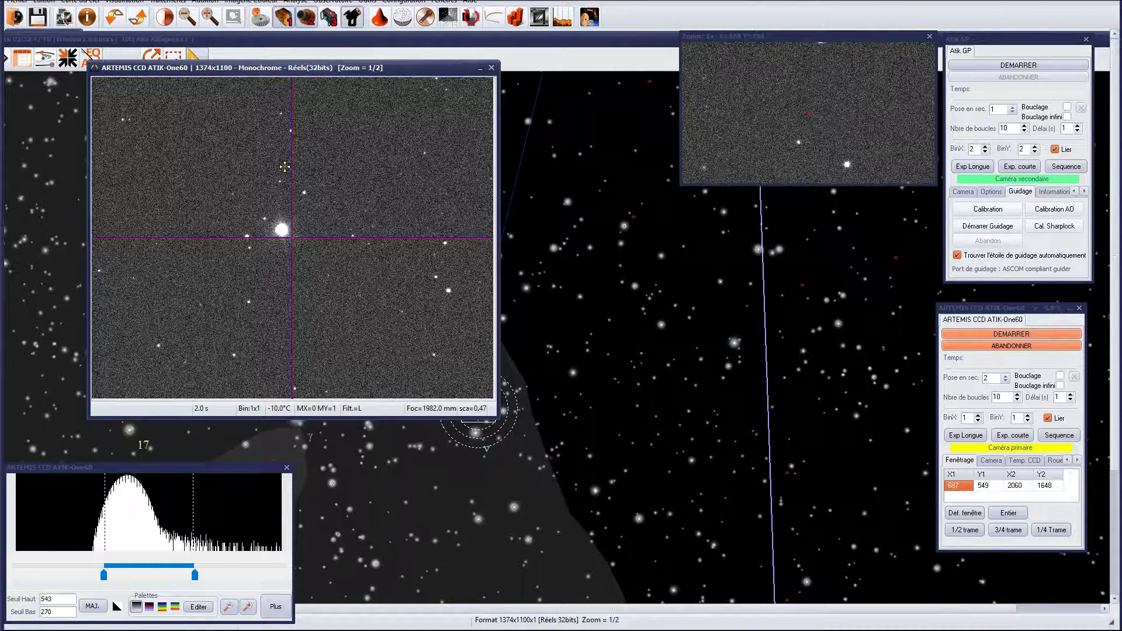
Measure the Gaussian centroid and FWHM of the small star above the bright one, using Centroïde Evolué
right_click(304, 193)
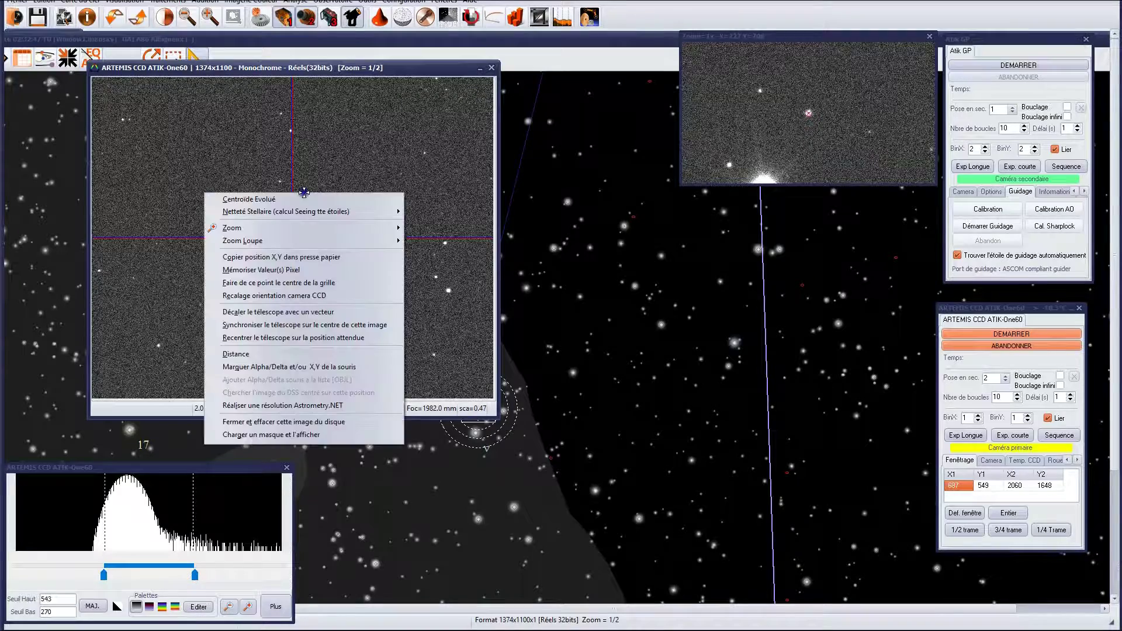
click(298, 199)
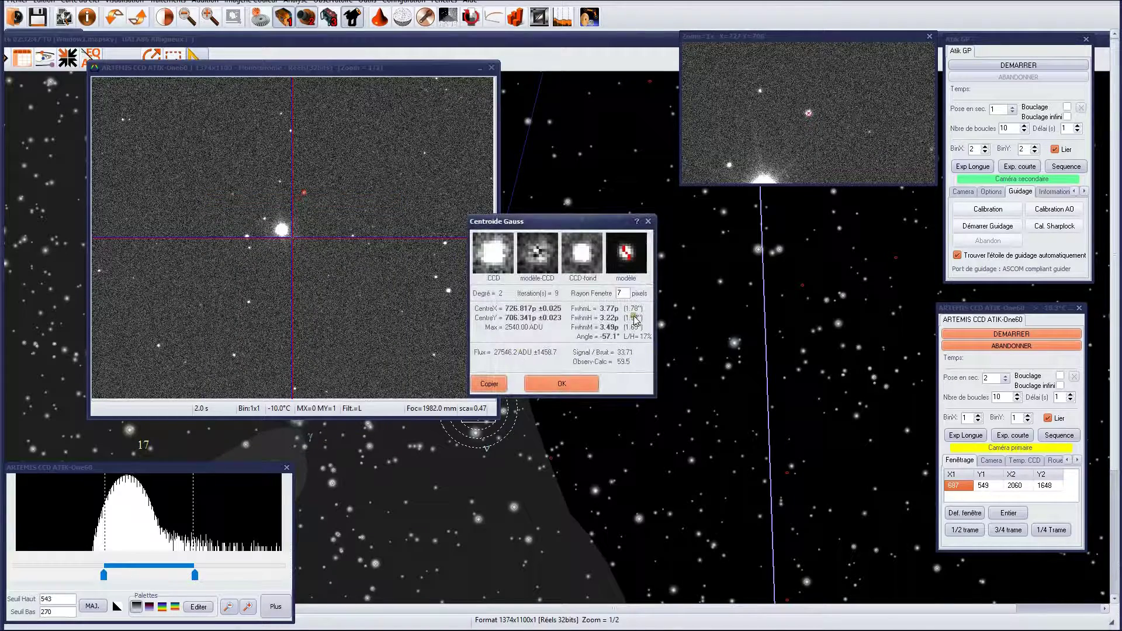
drag(582, 221, 462, 121)
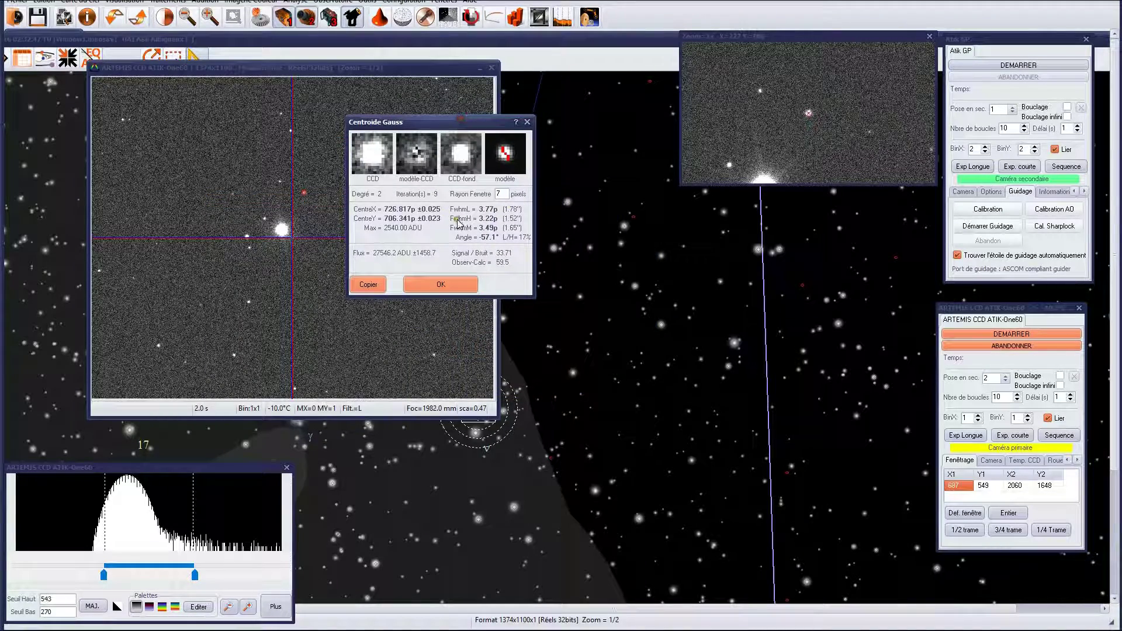
drag(439, 124, 93, 77)
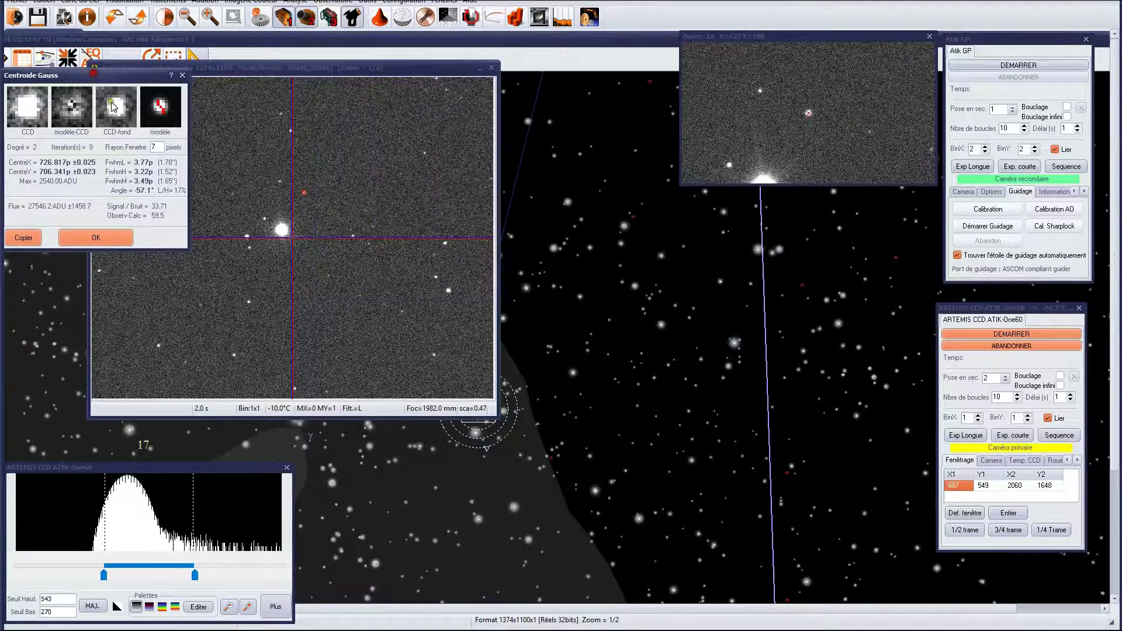
click(105, 236)
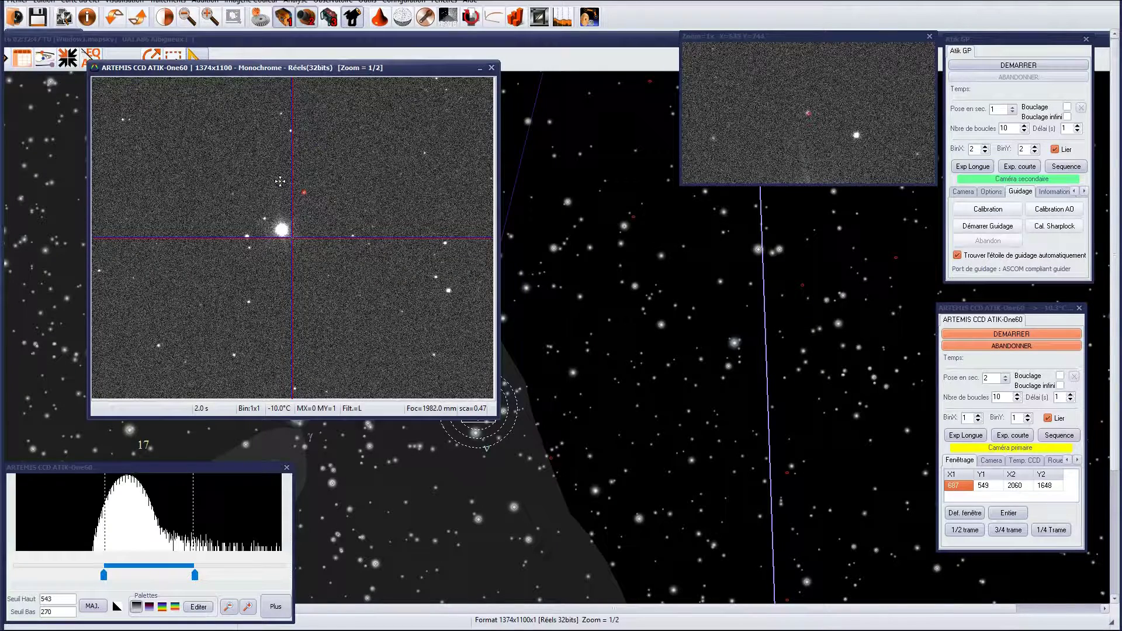
Measure the Gaussian centroid of the faint star just beside the bright star with Centroïde Evolué
right_click(273, 231)
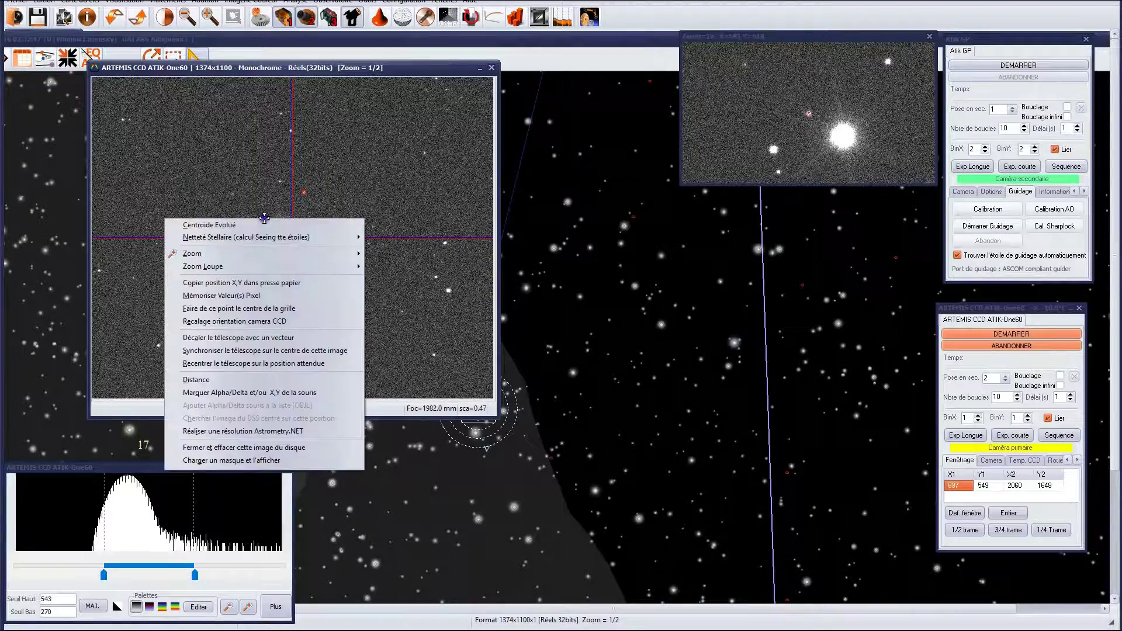
click(257, 227)
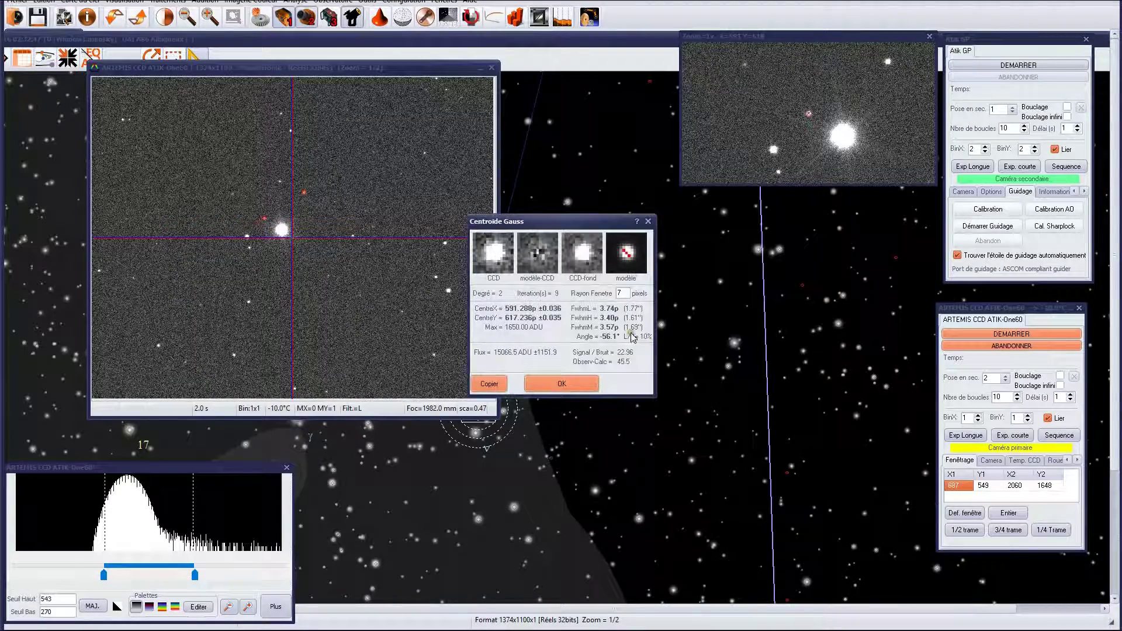
click(548, 385)
drag(321, 67, 260, 63)
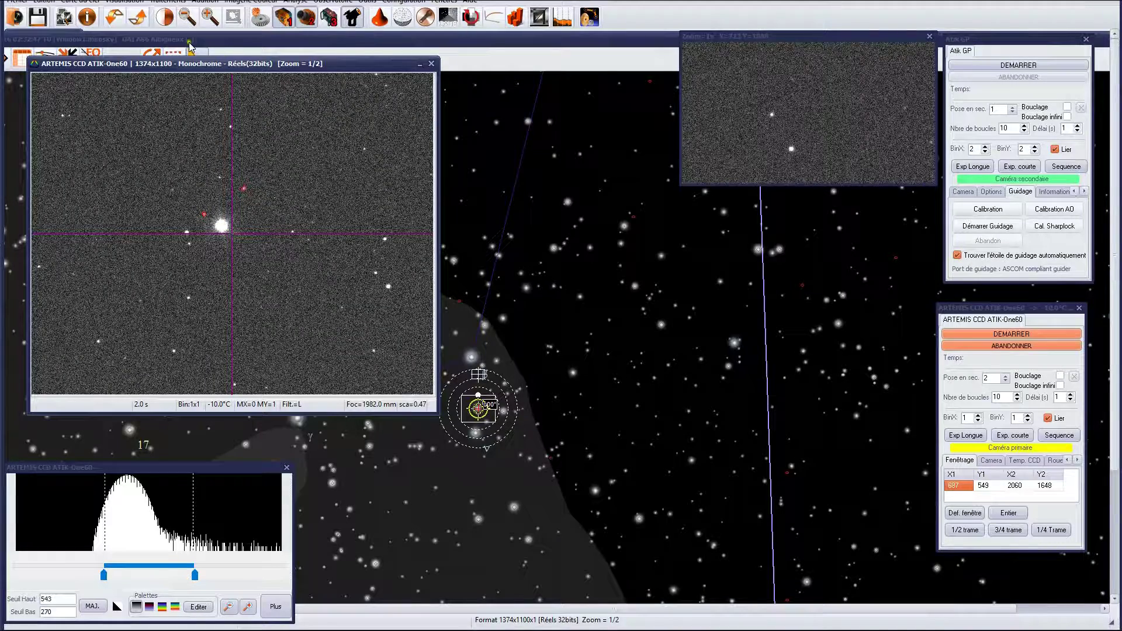
Inspect the bright star's pixel values in a 13x13 neighbourhood table, then close the star image
click(124, 2)
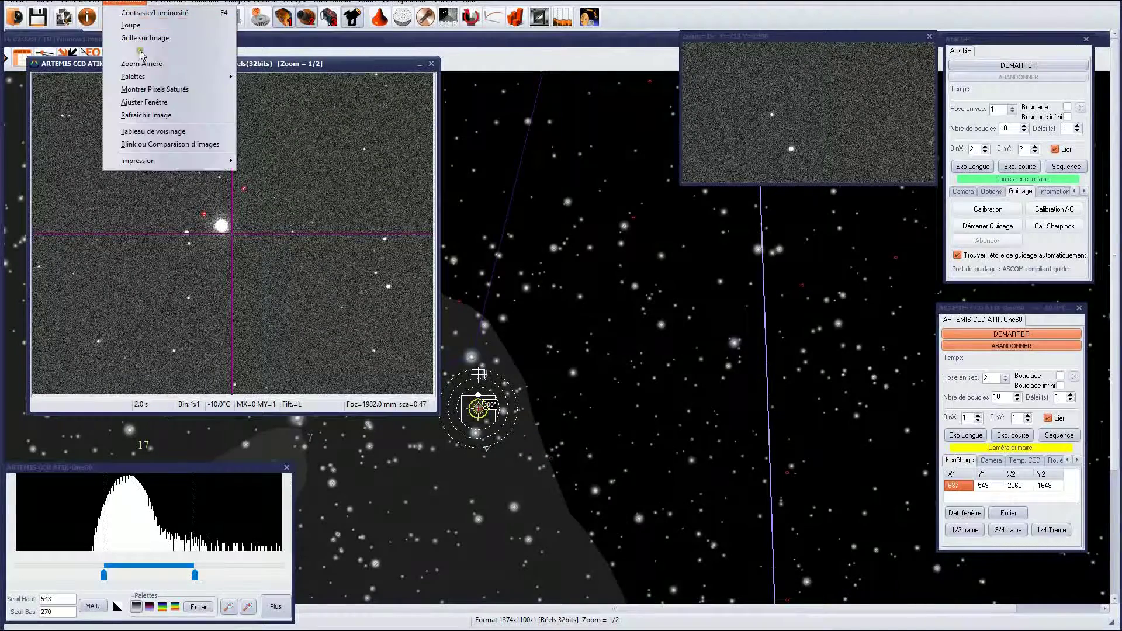
click(158, 133)
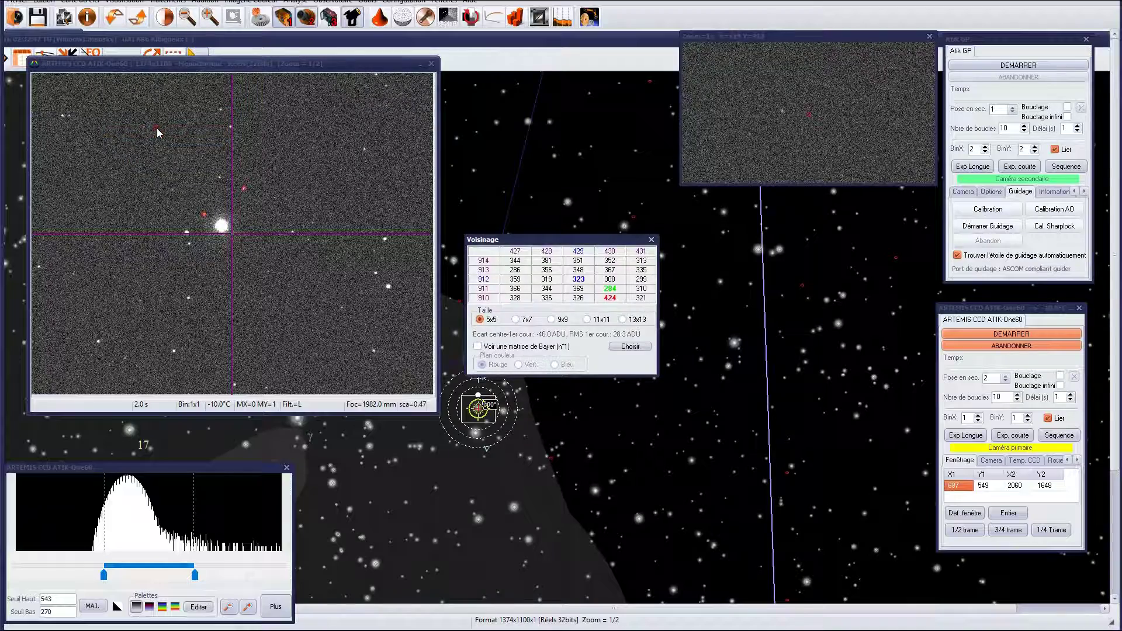
click(629, 321)
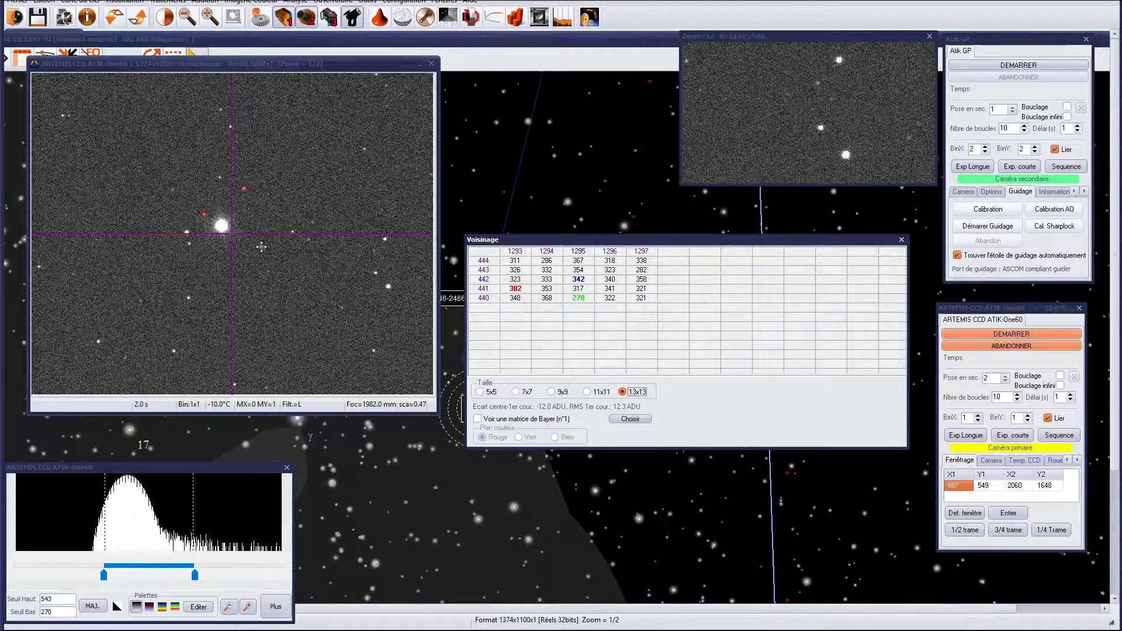
click(222, 227)
click(222, 227)
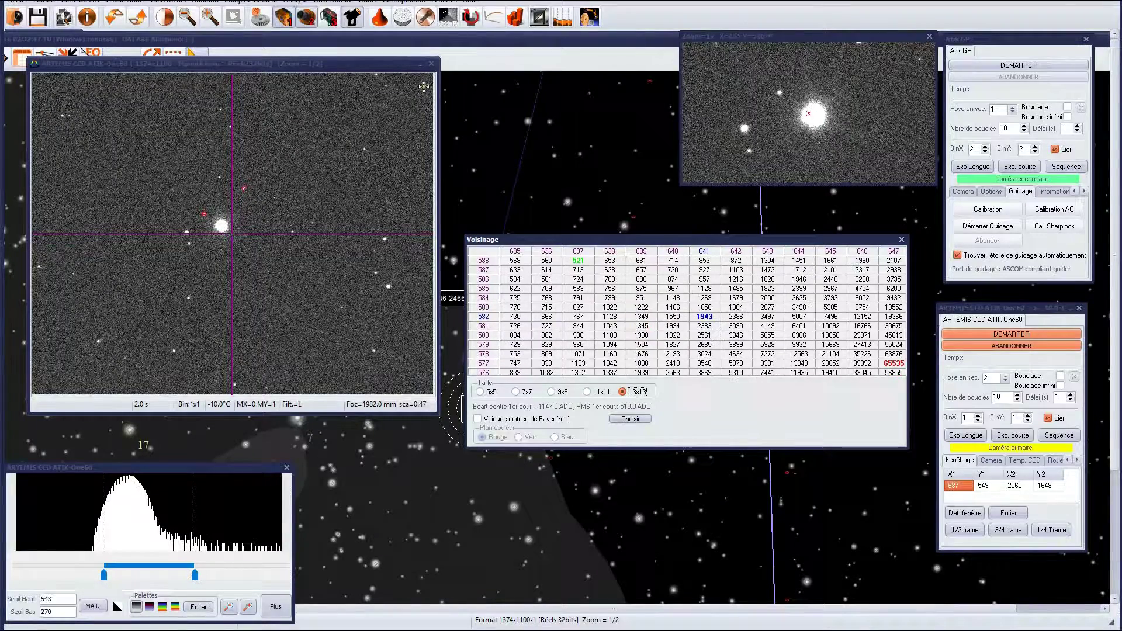
click(431, 63)
drag(854, 245, 812, 465)
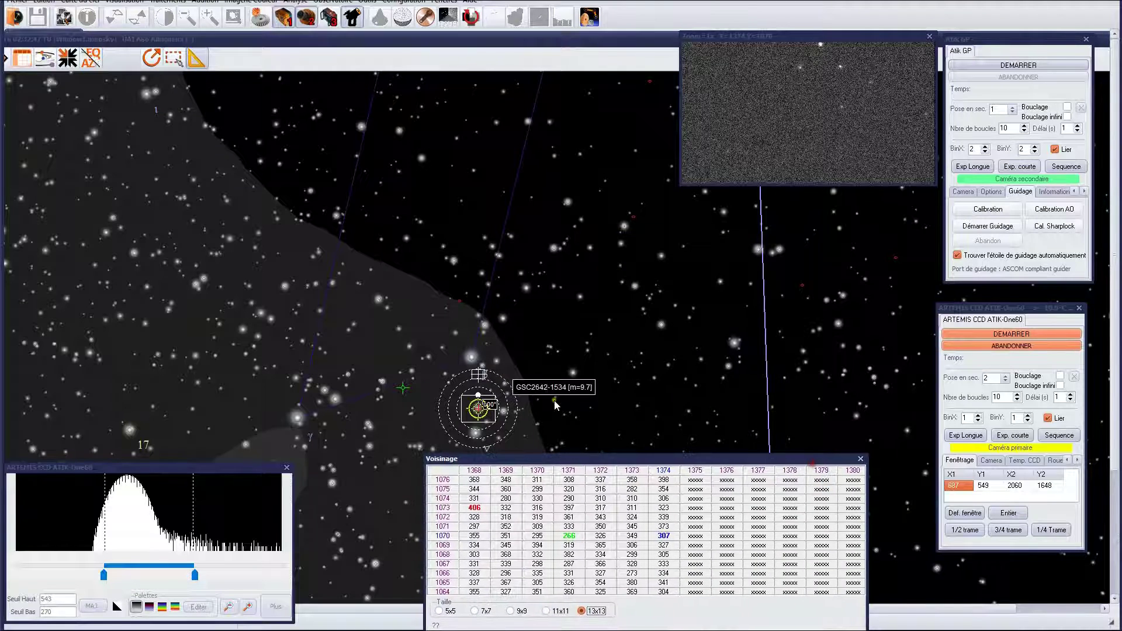
Slew the telescope to a point beyond the Milky Way edge, take another 2 s image and close the pixel neighbourhood table
right_click(573, 374)
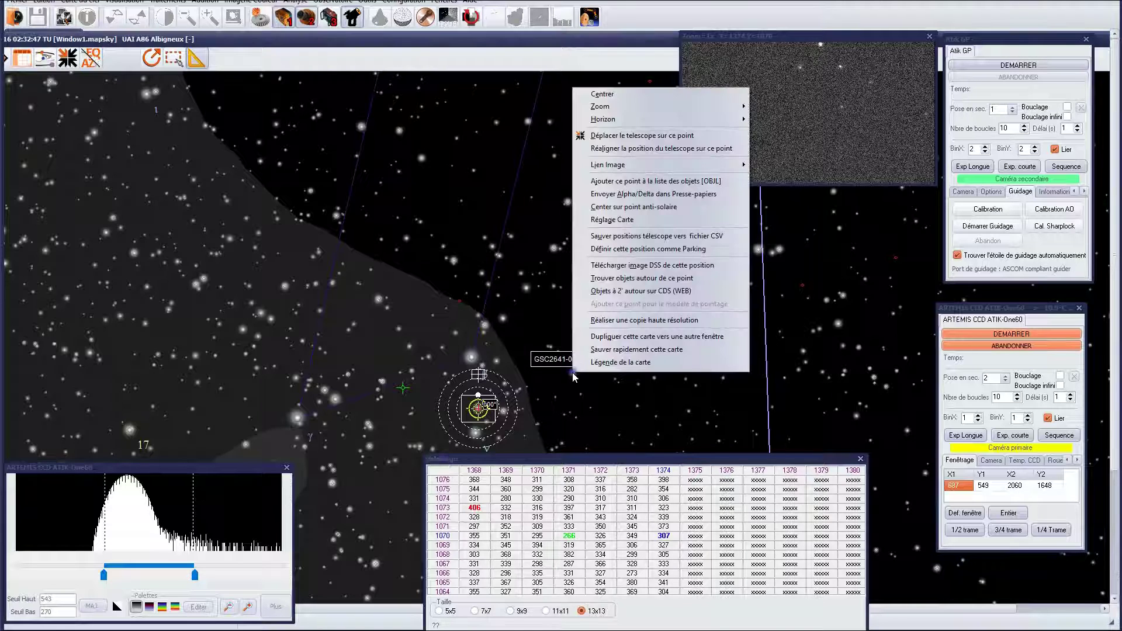
click(594, 140)
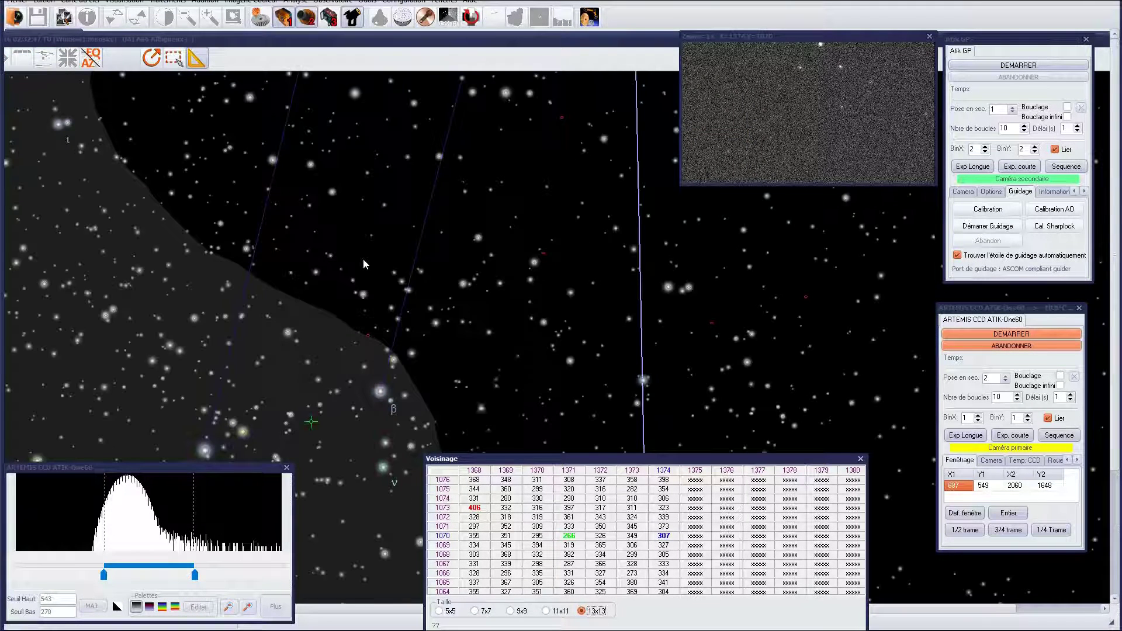
click(1002, 333)
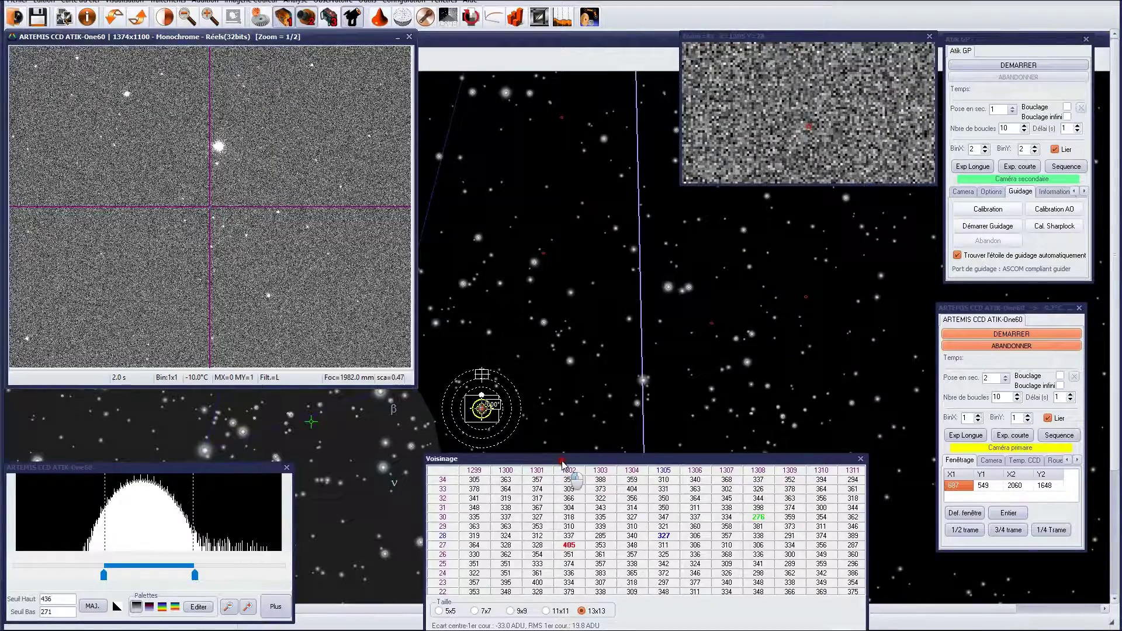
drag(562, 459, 562, 268)
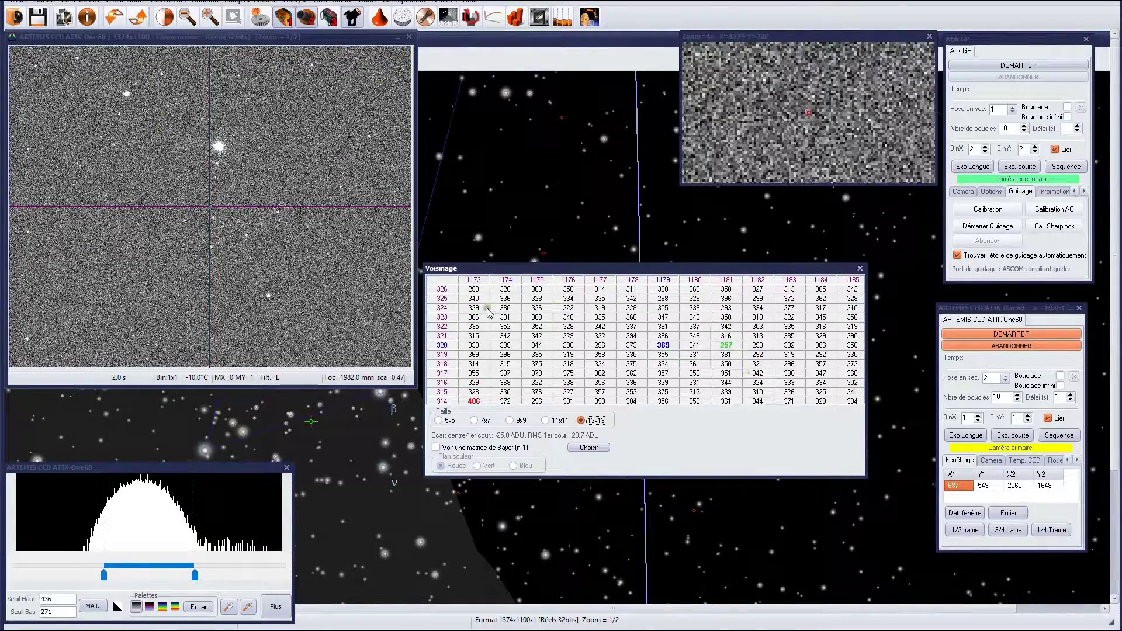
click(860, 268)
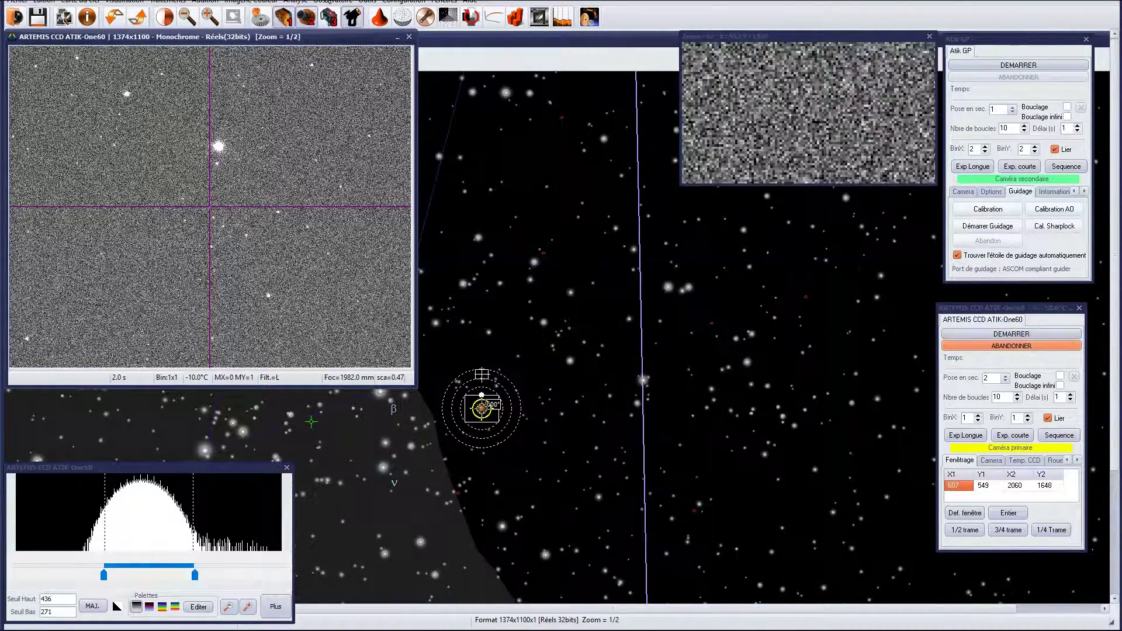
Start a periodic error measurement on the moderately bright star near the image's upper-left corner
click(330, 1)
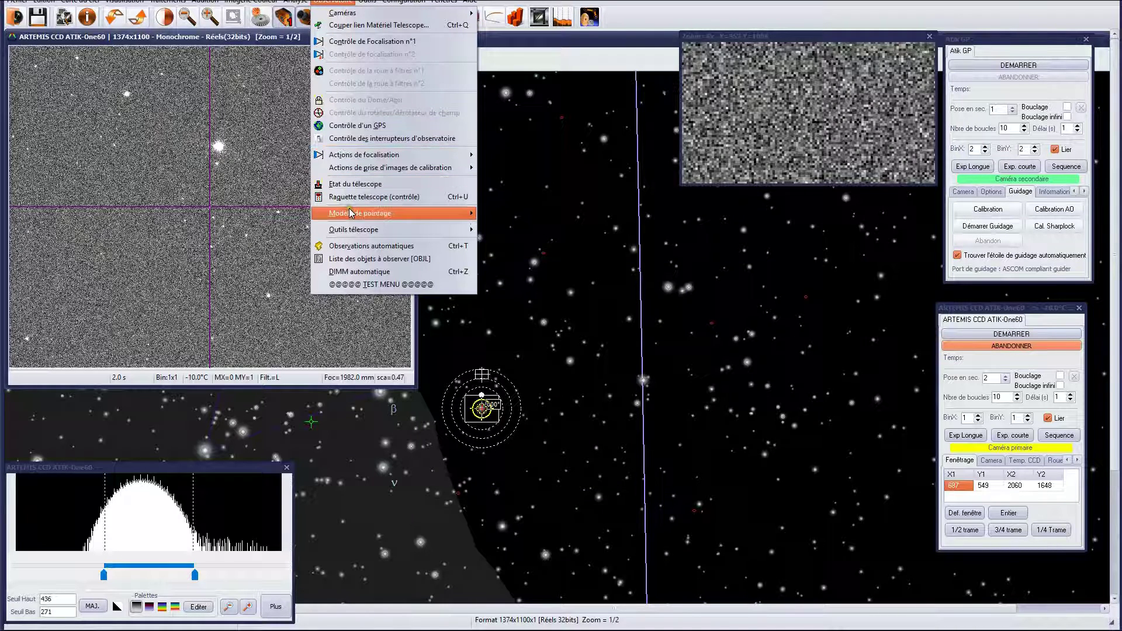
mouse_move(352, 228)
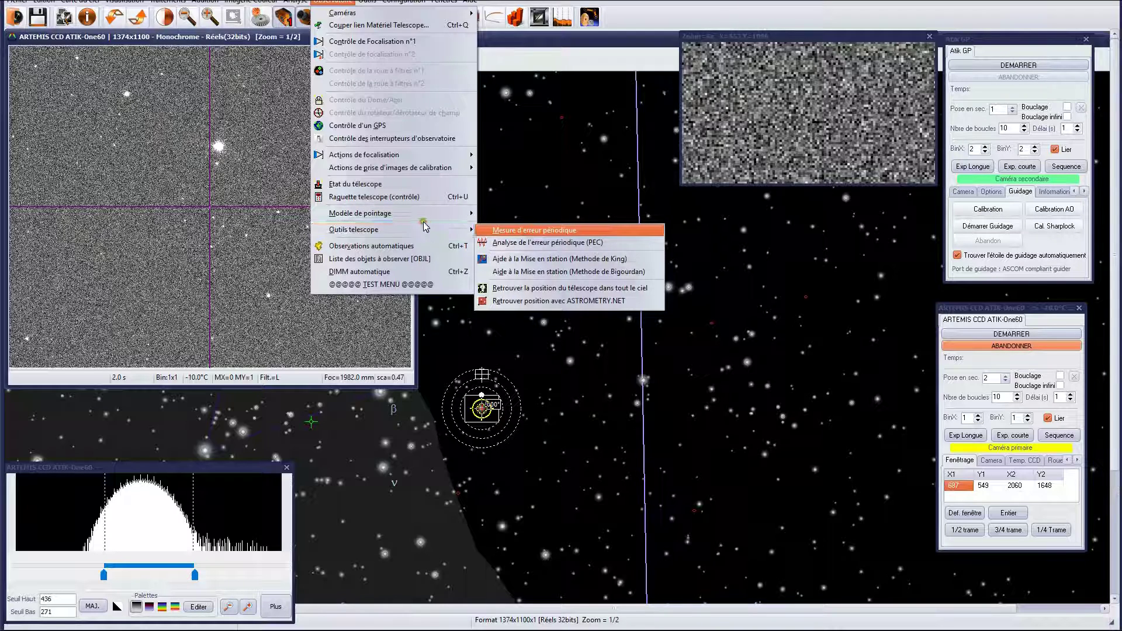
click(515, 230)
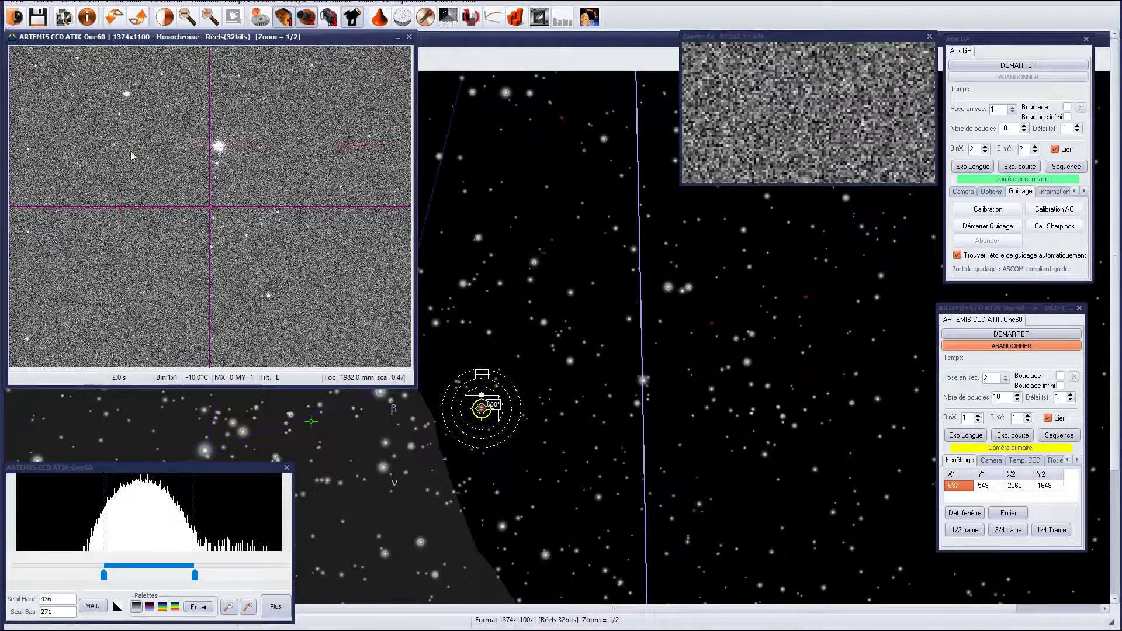
click(127, 94)
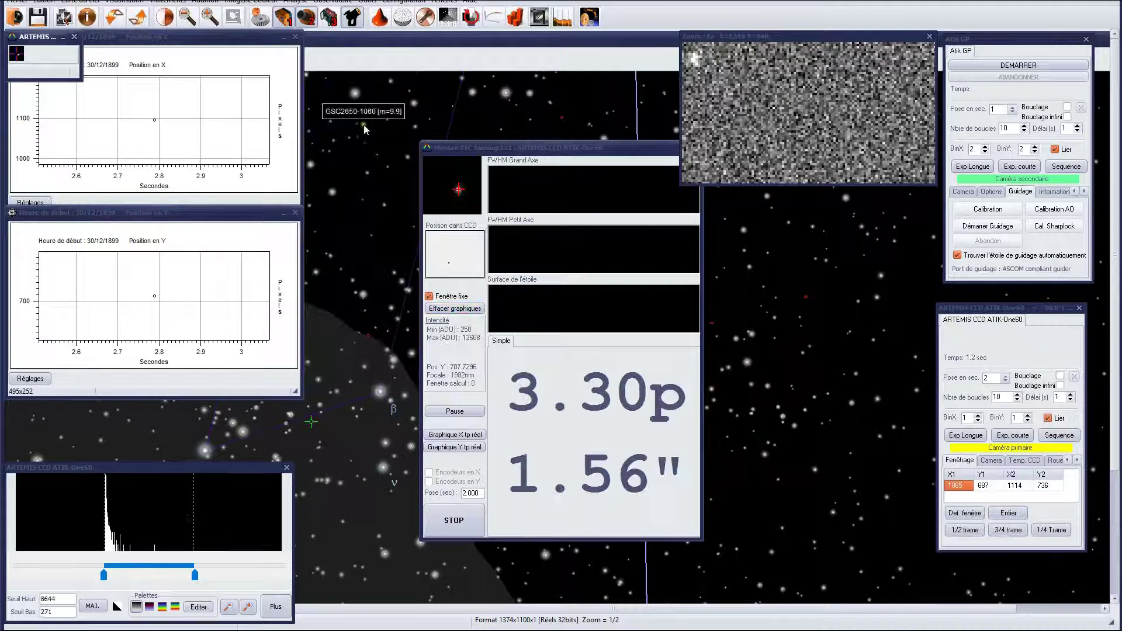
Place the measurement window beside the position graphs and the star image beneath it, enlarging the star image
click(477, 151)
drag(477, 151, 395, 84)
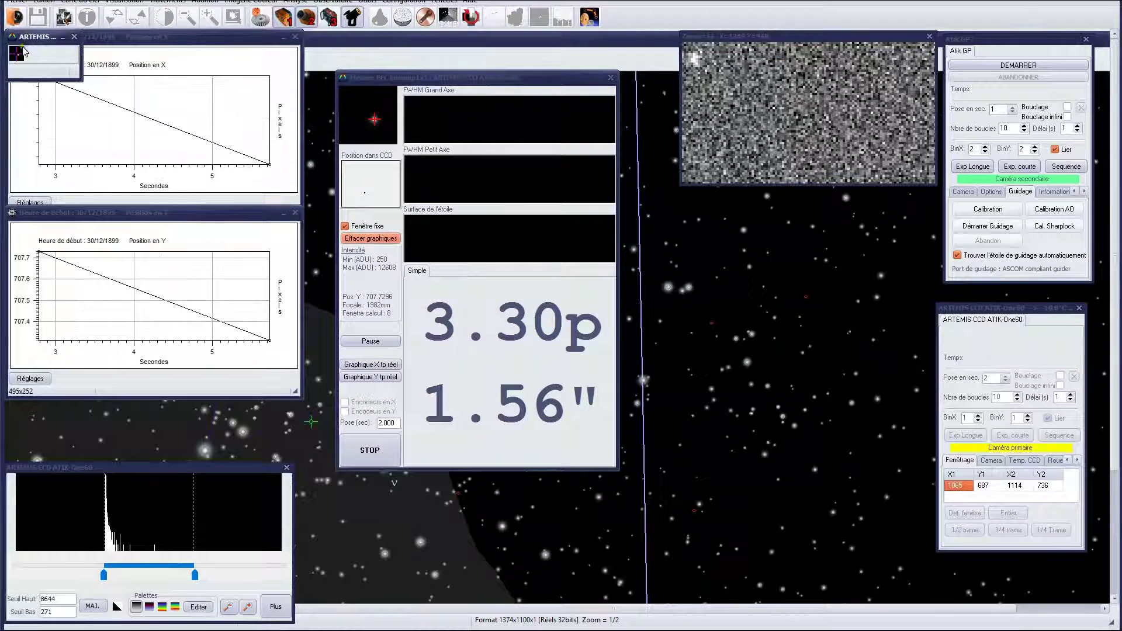
drag(26, 34, 351, 526)
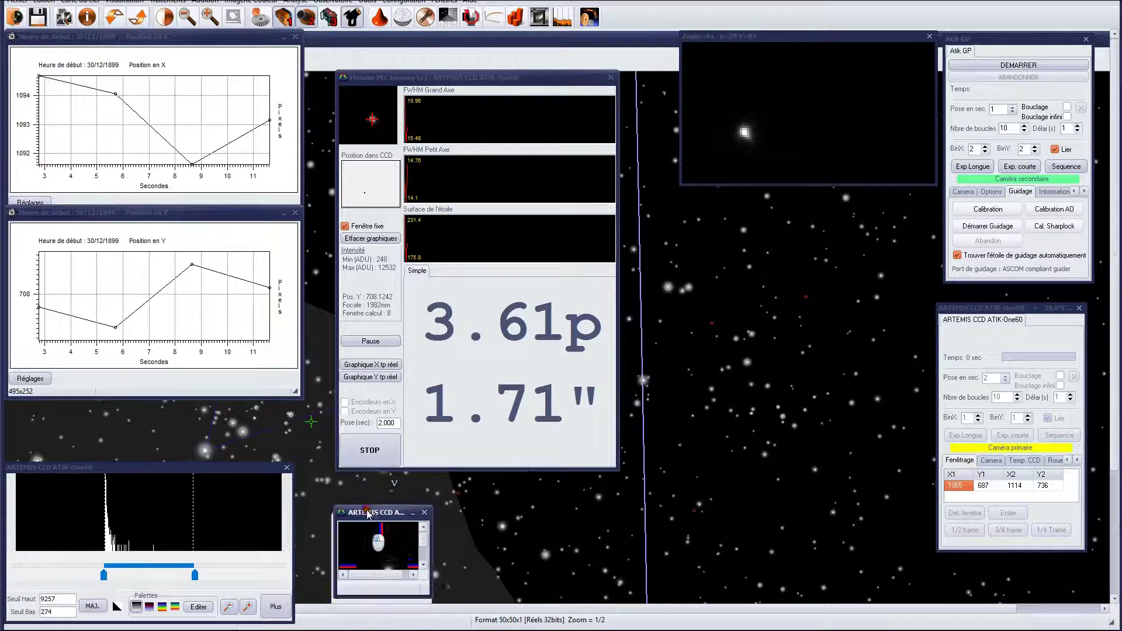
drag(411, 581, 464, 606)
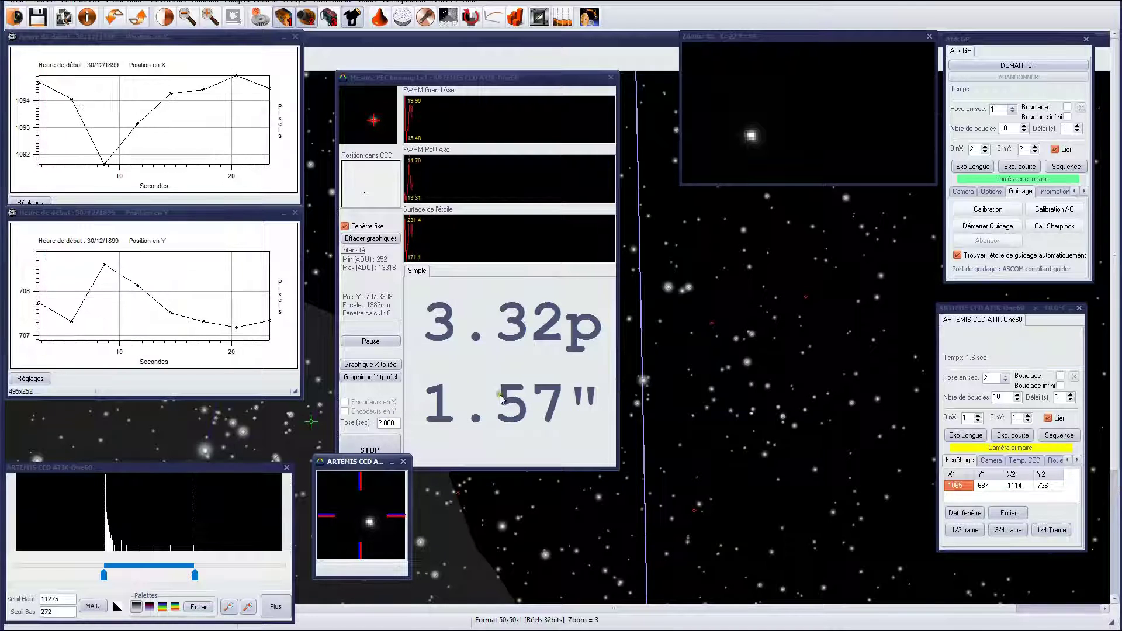
drag(343, 466, 333, 488)
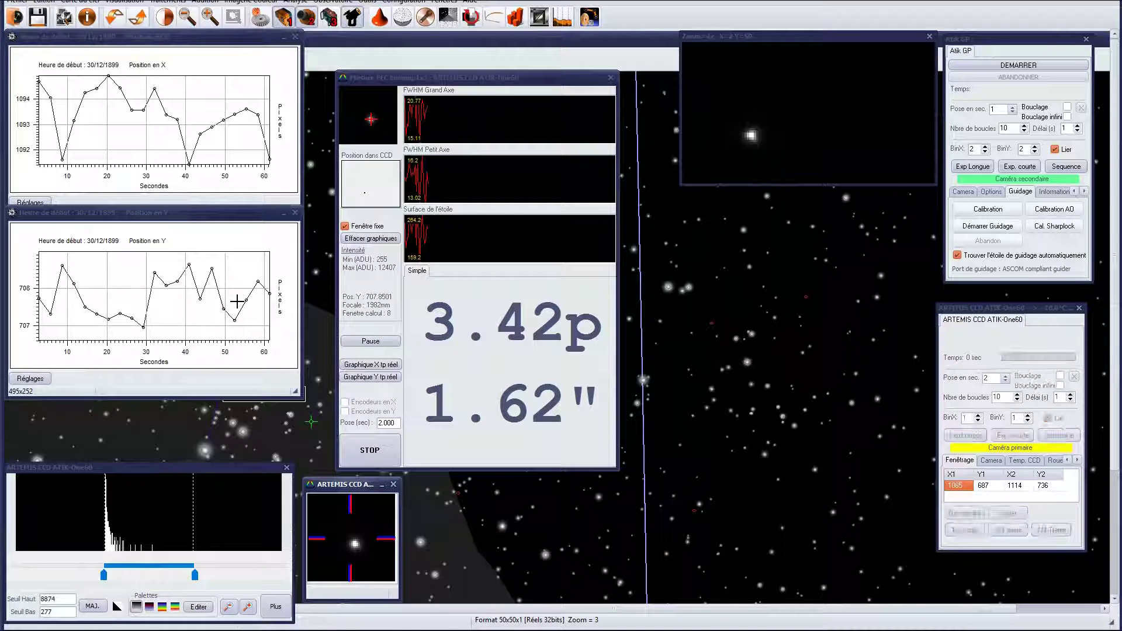
Shift the Position en Y graph below the Position en X graph so they no longer overlap
drag(213, 216, 215, 235)
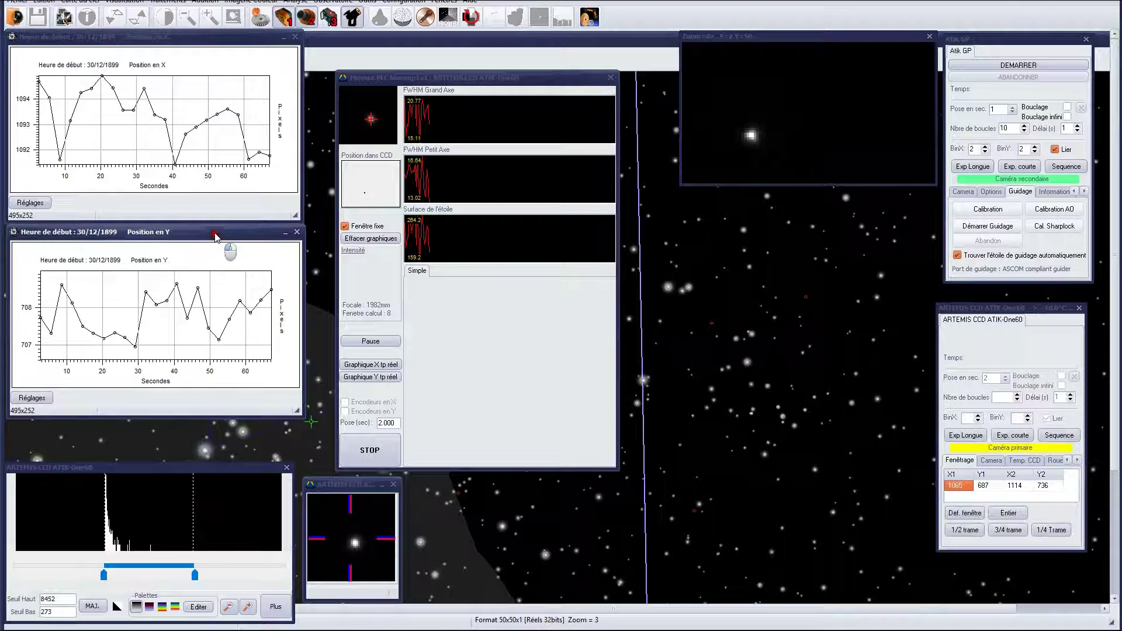
click(214, 230)
drag(220, 234, 220, 229)
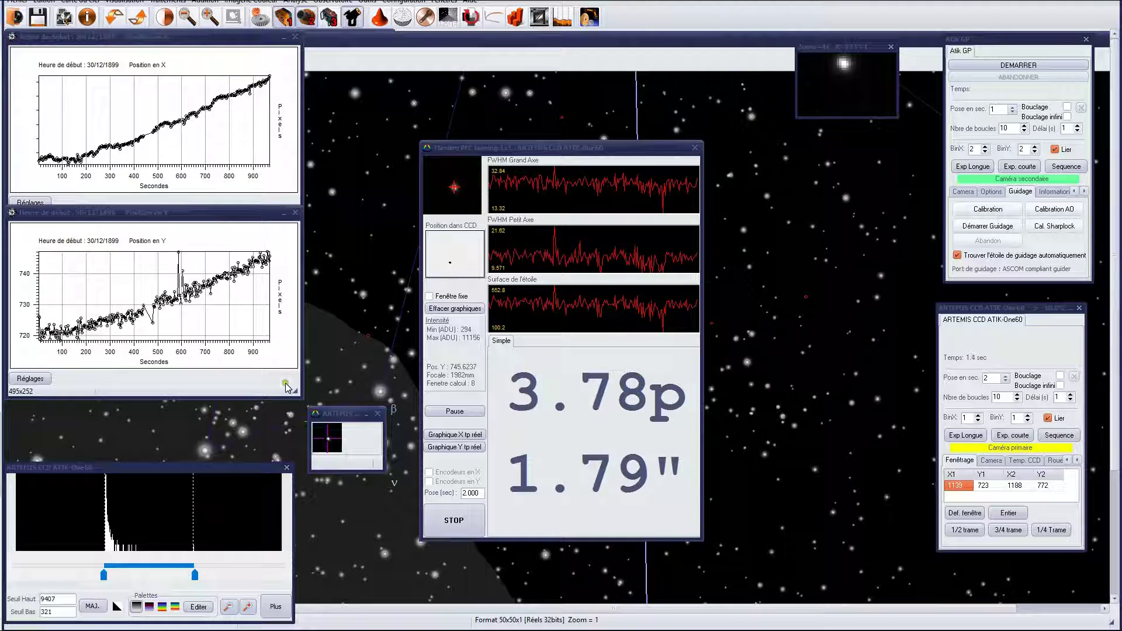
Move the small star image and the Position en Y graph lower, and enlarge both position graphs
drag(319, 414, 343, 497)
drag(120, 213, 123, 237)
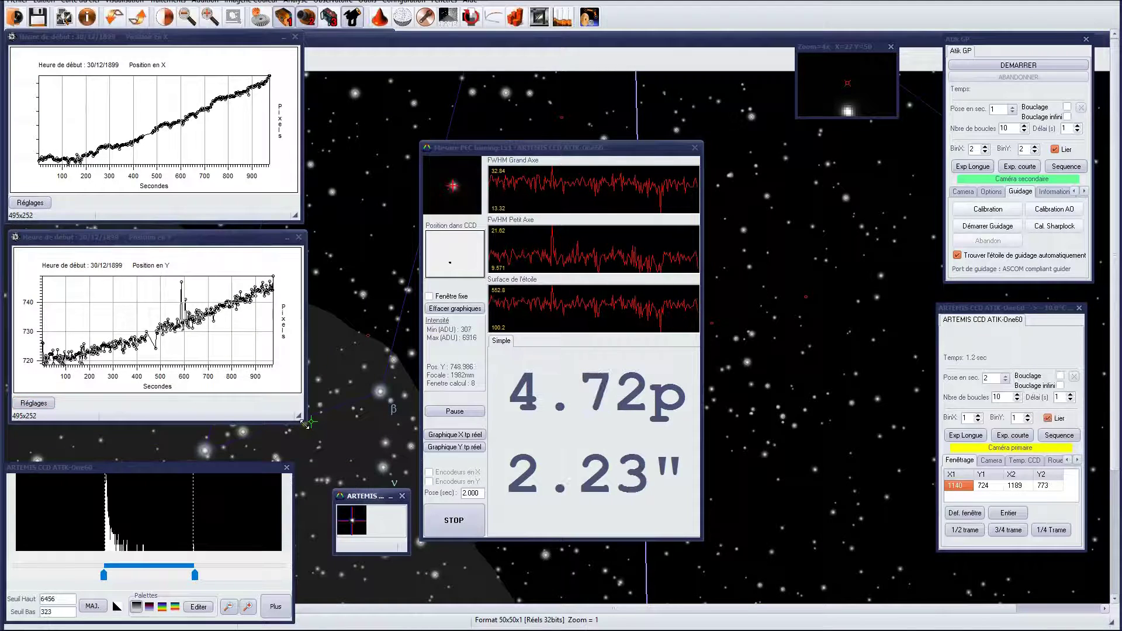
drag(303, 422, 310, 466)
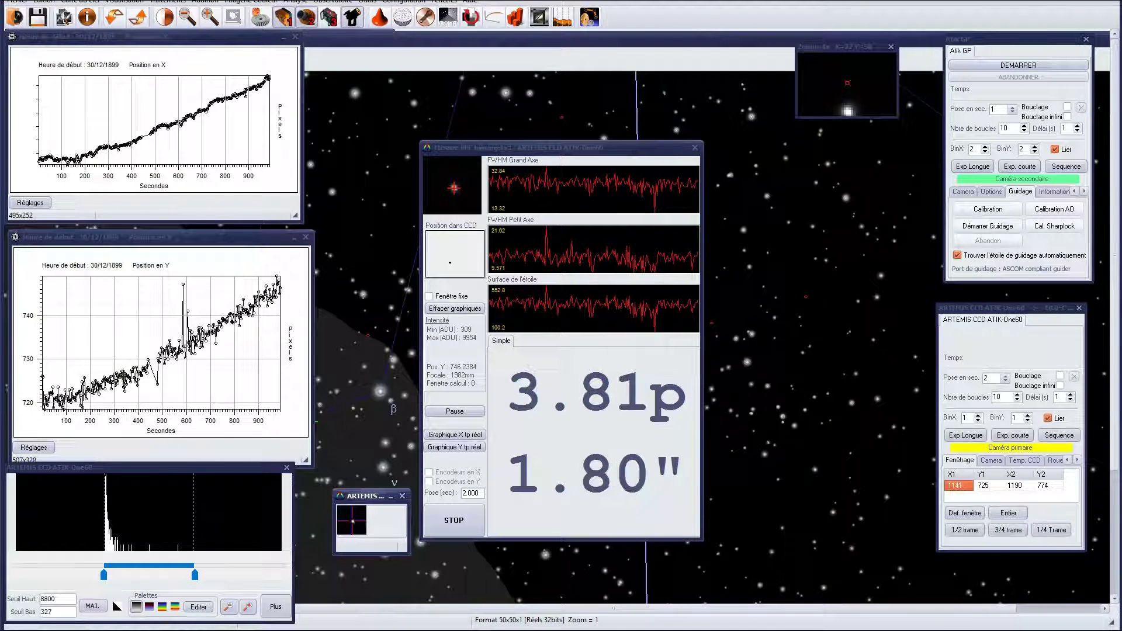
drag(298, 219, 376, 306)
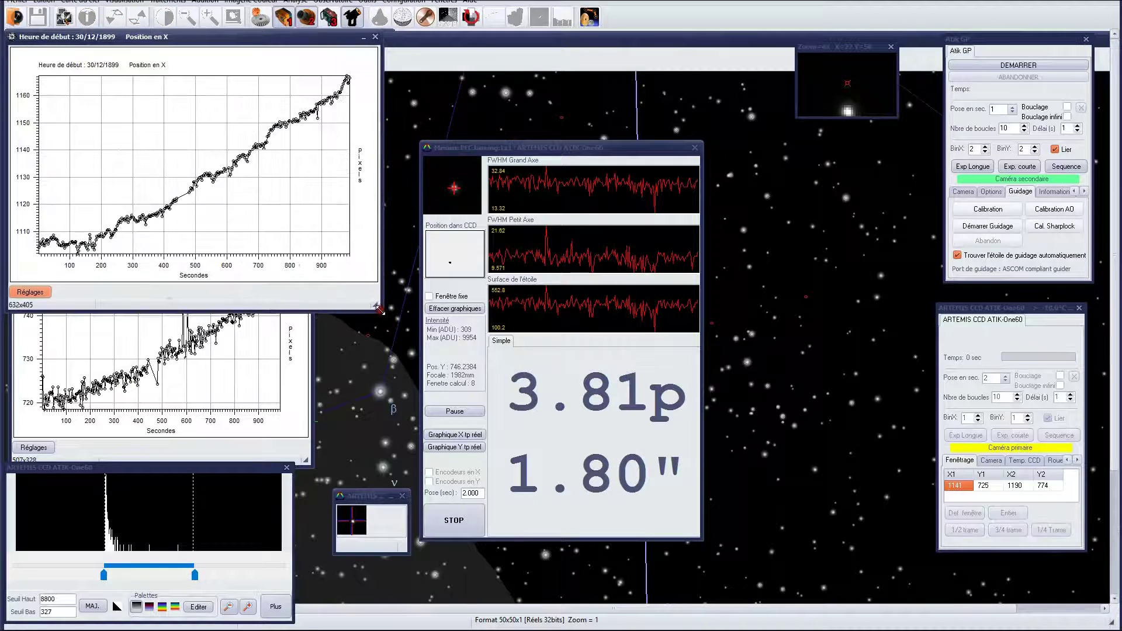